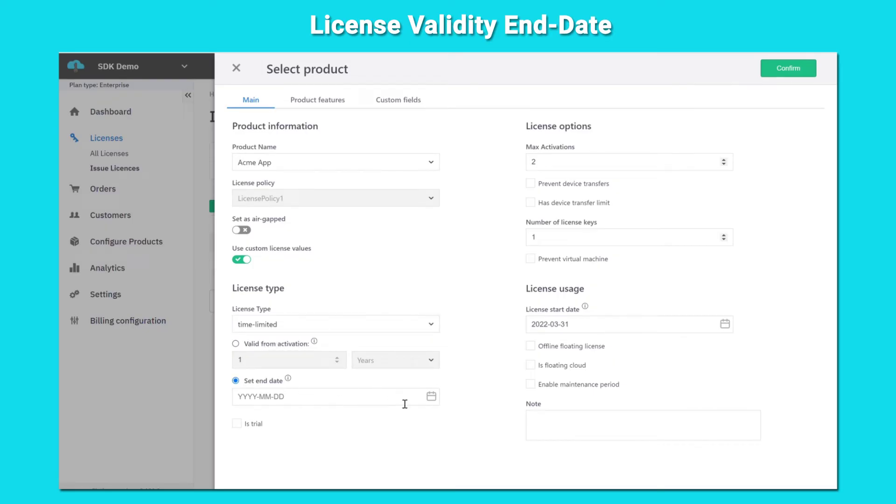
- Set the license end date to 2022-03-31
{"action": "left_click", "coordinate": [431, 397]}
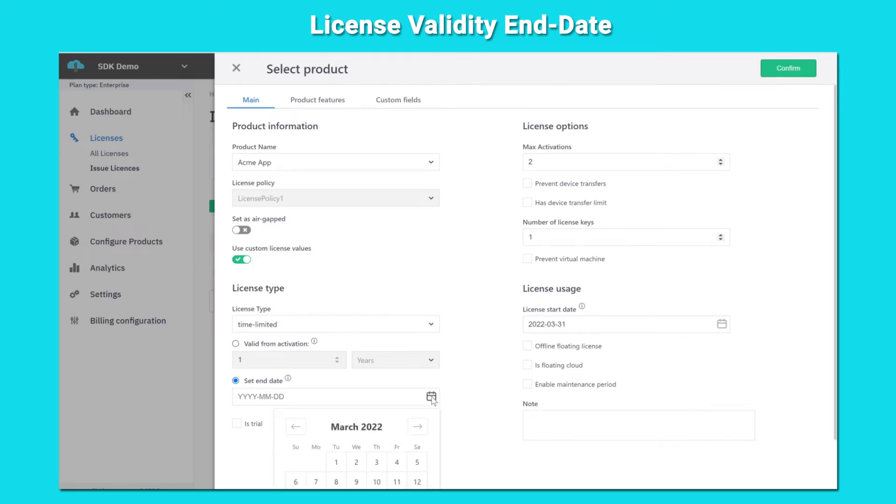
{"action": "scroll", "coordinate": [432, 400], "scroll_direction": "down", "scroll_amount": 2}
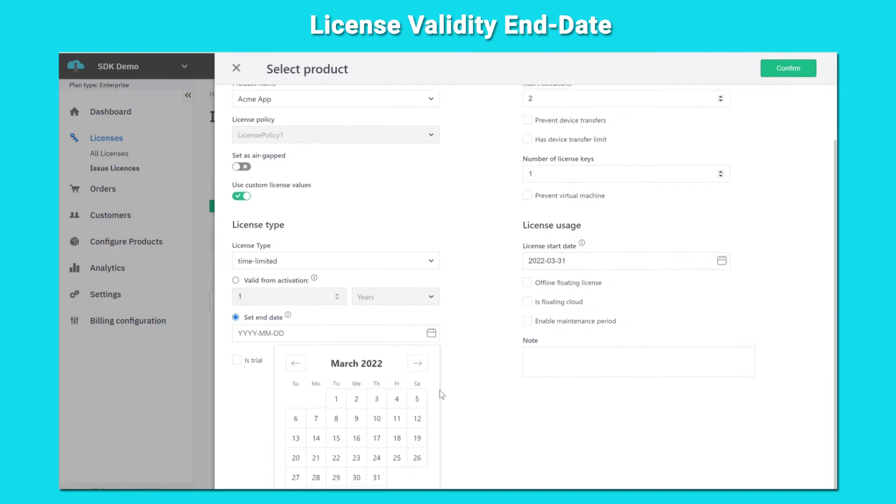
{"action": "left_click", "coordinate": [379, 475]}
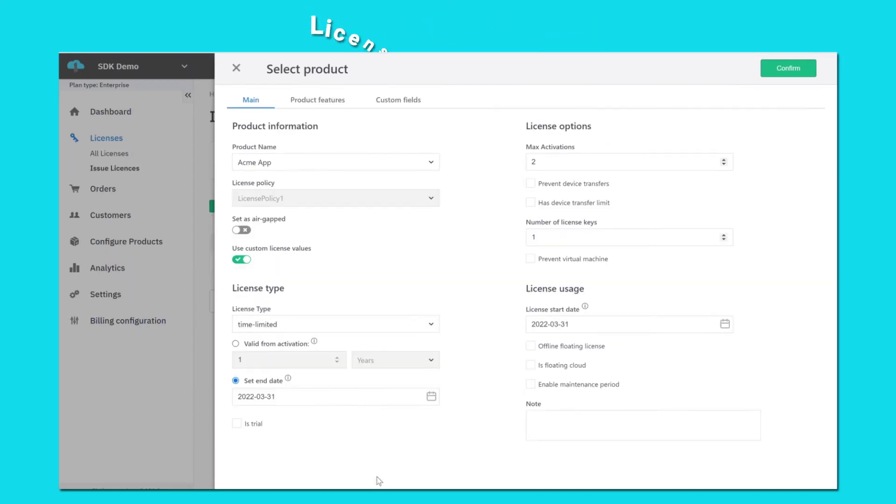
- Make the license valid 1 month from activation and mark it as a trial
{"action": "left_click", "coordinate": [264, 345]}
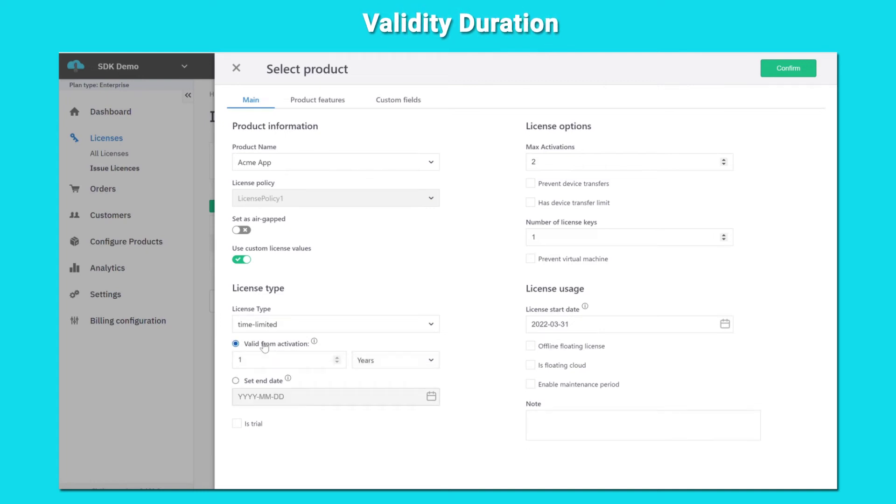
{"action": "left_click", "coordinate": [386, 363]}
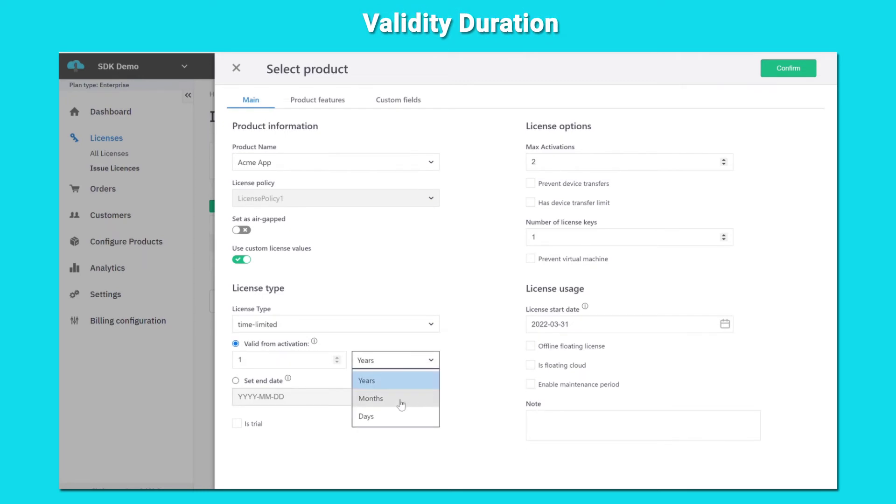
{"action": "key", "text": "Escape"}
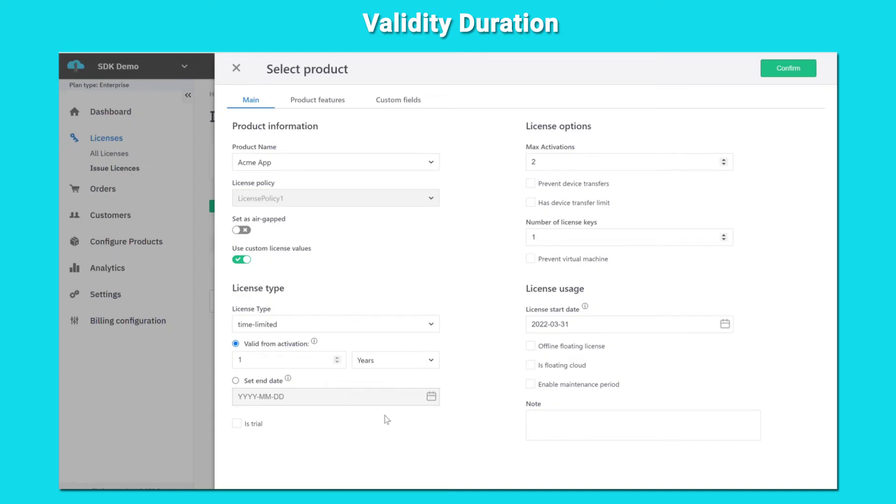
{"action": "left_click", "coordinate": [393, 366]}
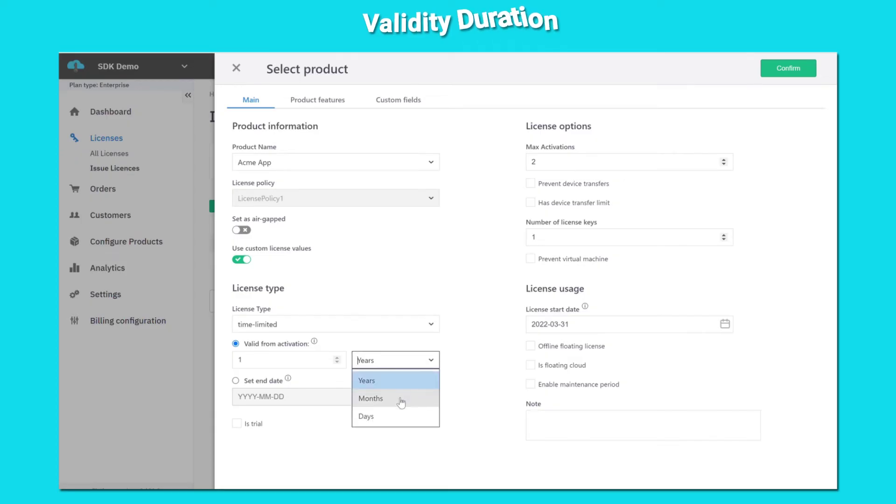
{"action": "left_click", "coordinate": [398, 397]}
{"action": "left_click", "coordinate": [390, 426]}
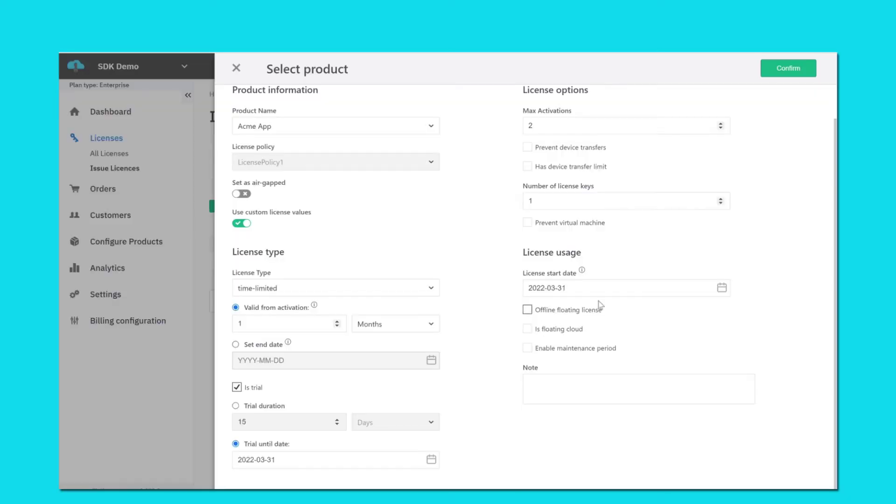
- Set the license start date to 2022-03-15 and tick Is trial
{"action": "left_click", "coordinate": [723, 289]}
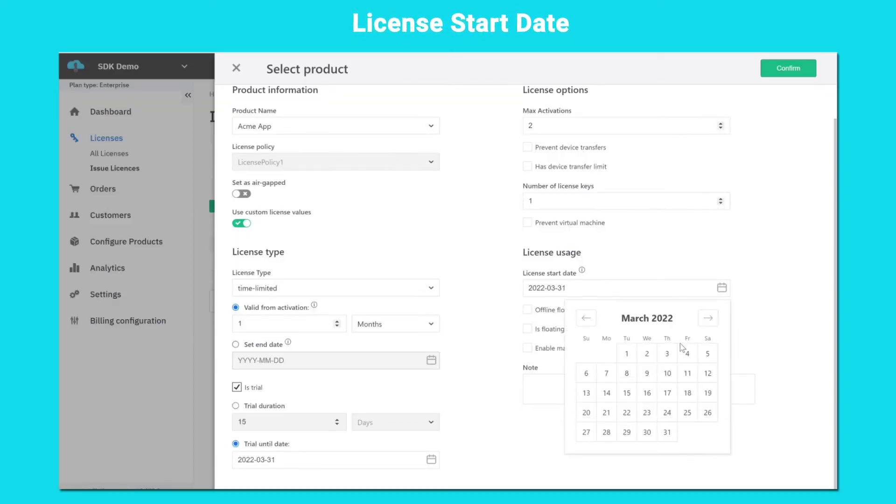
{"action": "left_click", "coordinate": [626, 392]}
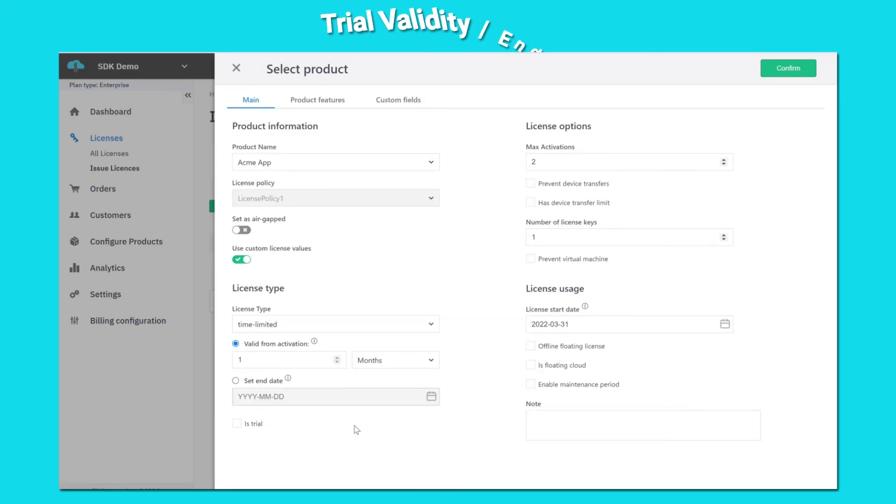
{"action": "left_click", "coordinate": [238, 424]}
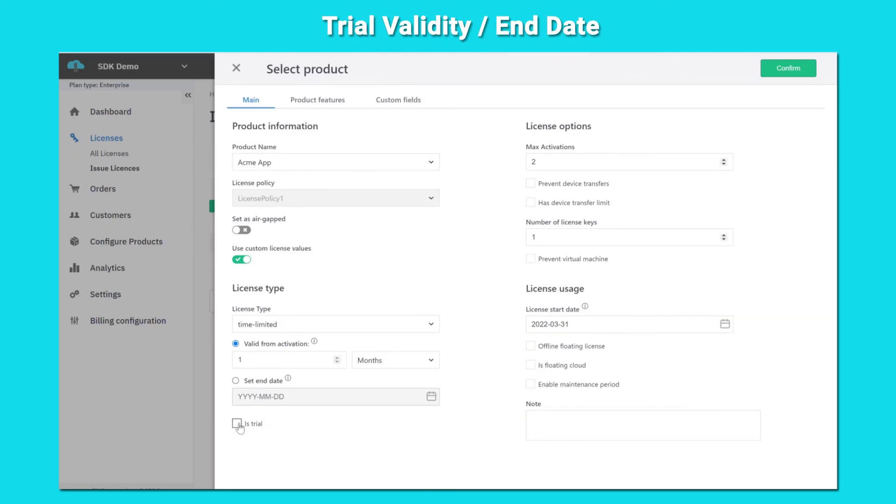
{"action": "scroll", "coordinate": [244, 429], "scroll_direction": "down", "scroll_amount": 1}
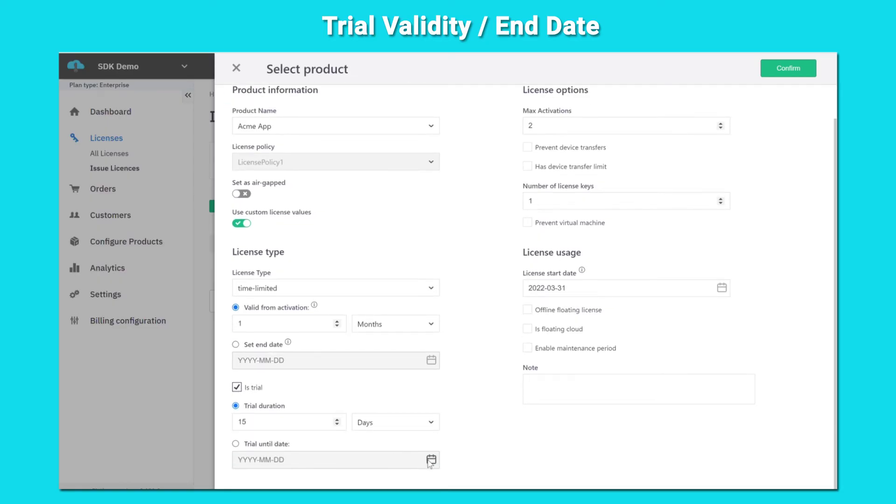
- Limit the trial by an end date of 2022-03-31
{"action": "left_click", "coordinate": [276, 446]}
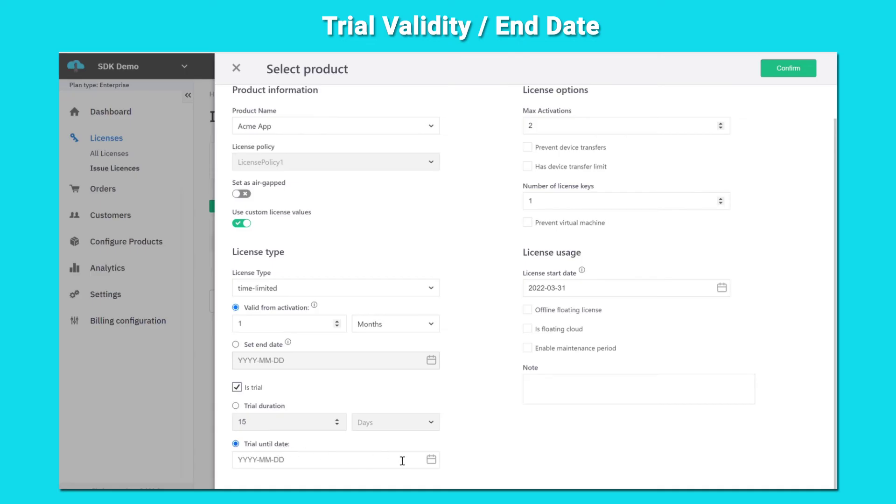
{"action": "left_click", "coordinate": [430, 460]}
{"action": "scroll", "coordinate": [437, 454], "scroll_direction": "down", "scroll_amount": 3}
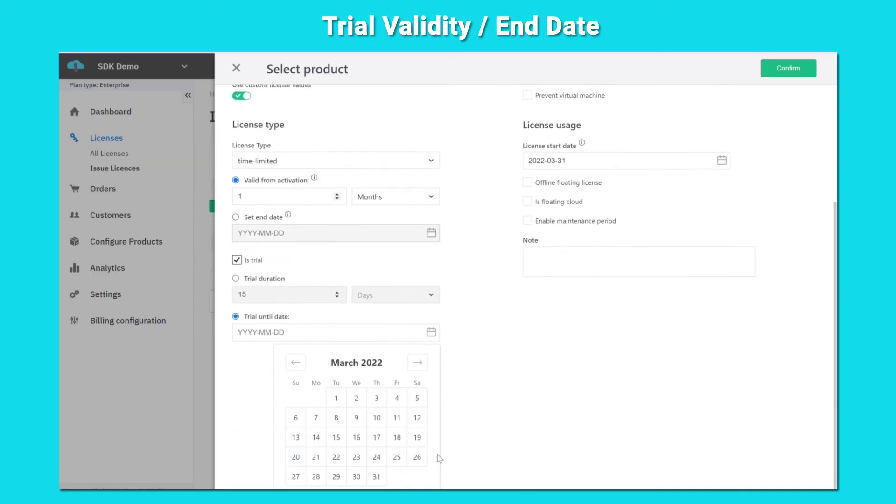
{"action": "left_click", "coordinate": [384, 474]}
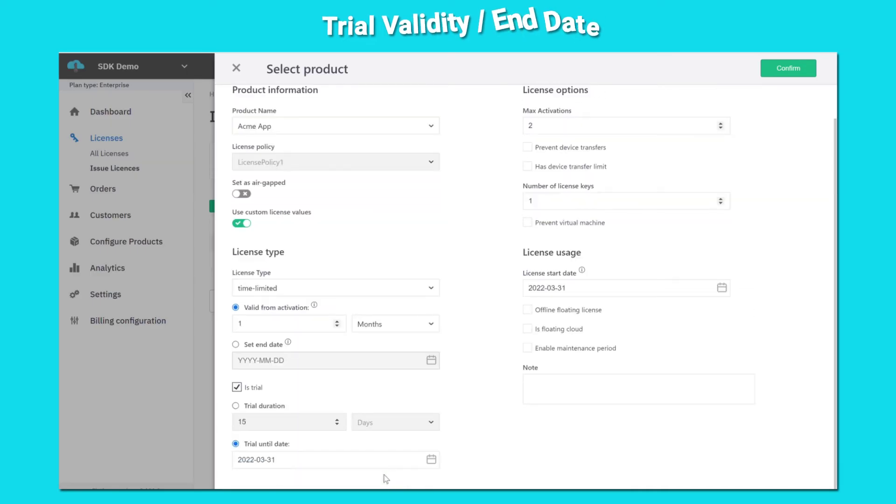
- Enable a maintenance period lasting 1 month
{"action": "left_click", "coordinate": [599, 353]}
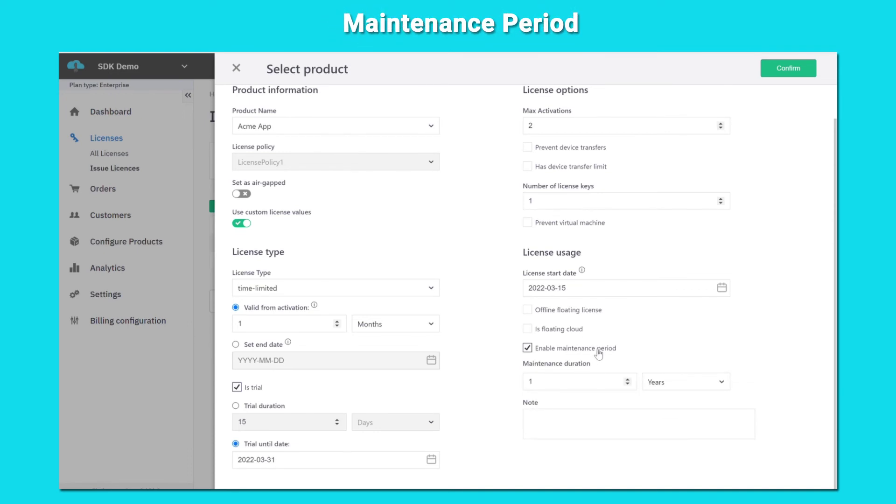
{"action": "left_click", "coordinate": [649, 384]}
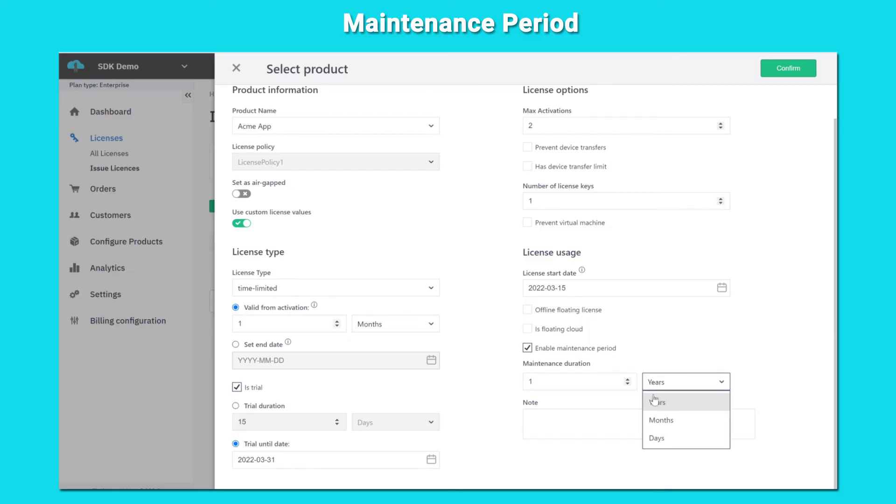
{"action": "left_click", "coordinate": [661, 422]}
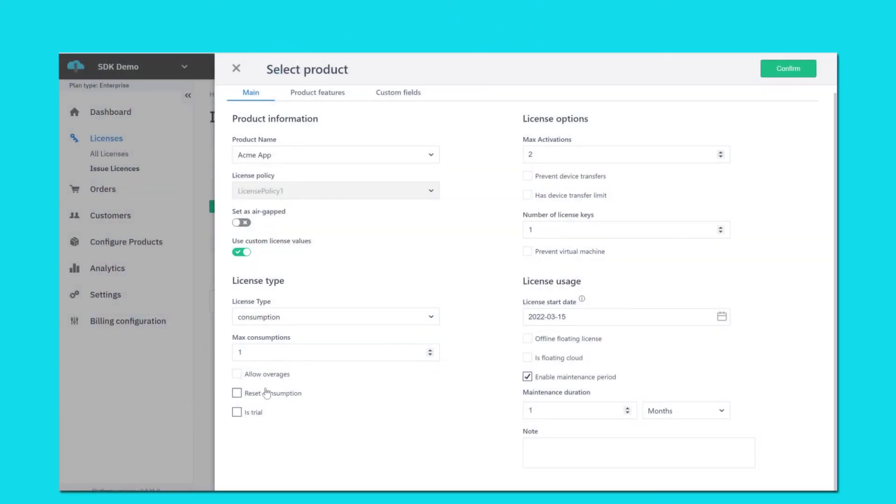
- Reset consumption monthly with 100 max consumptions, then show the product features
{"action": "left_click", "coordinate": [268, 393]}
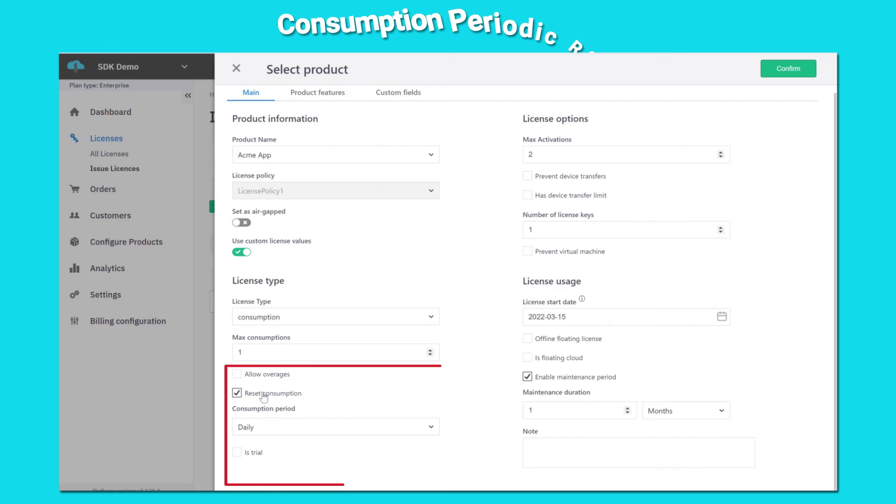
{"action": "left_click", "coordinate": [296, 427]}
{"action": "left_click", "coordinate": [299, 467]}
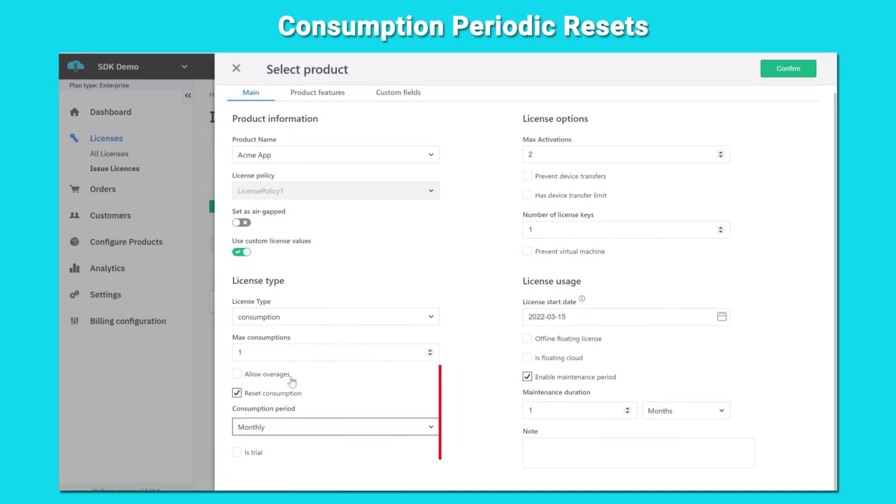
{"action": "left_click", "coordinate": [356, 350]}
{"action": "type", "text": "00"}
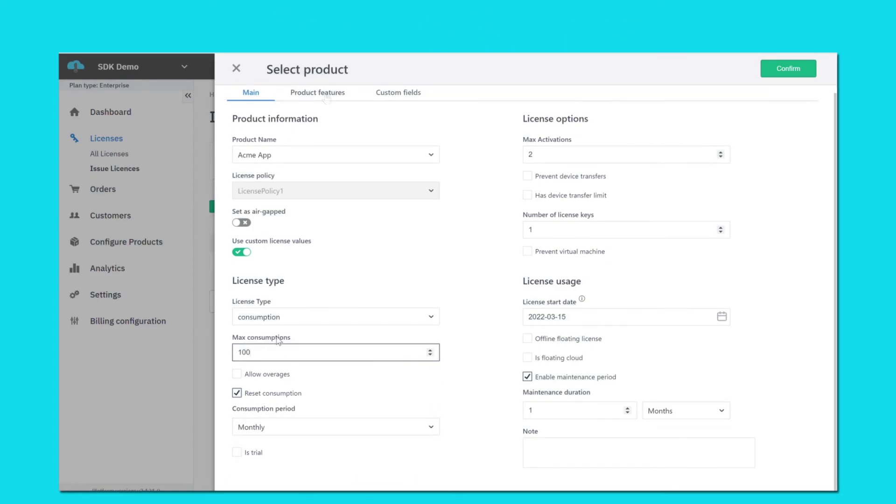
{"action": "left_click", "coordinate": [324, 94]}
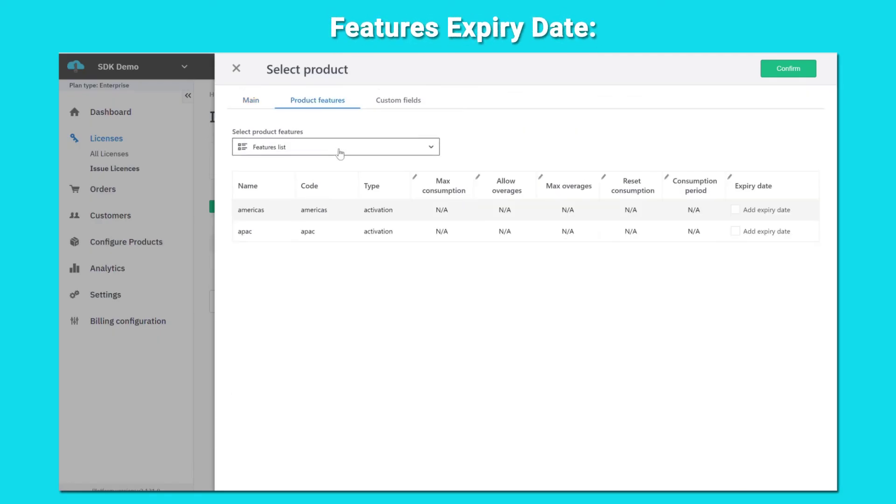
- Give the americas feature an expiry date of 2022-03-31
{"action": "left_click", "coordinate": [735, 210]}
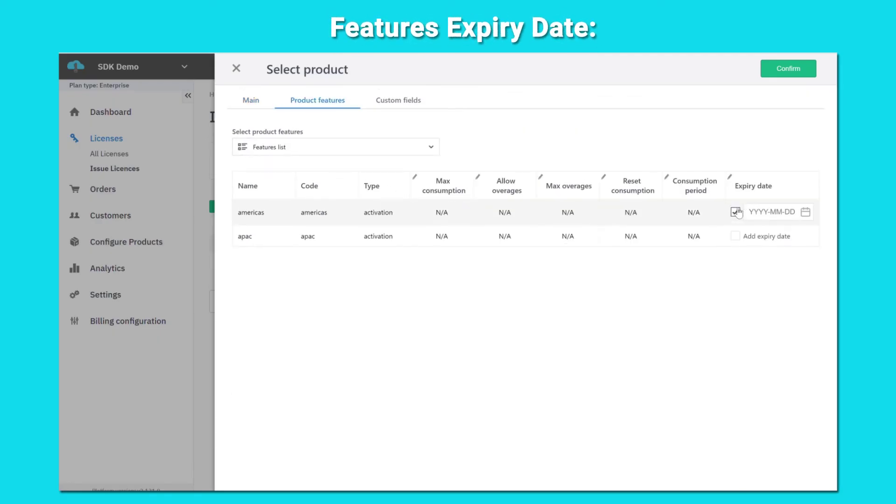
{"action": "left_click", "coordinate": [805, 213]}
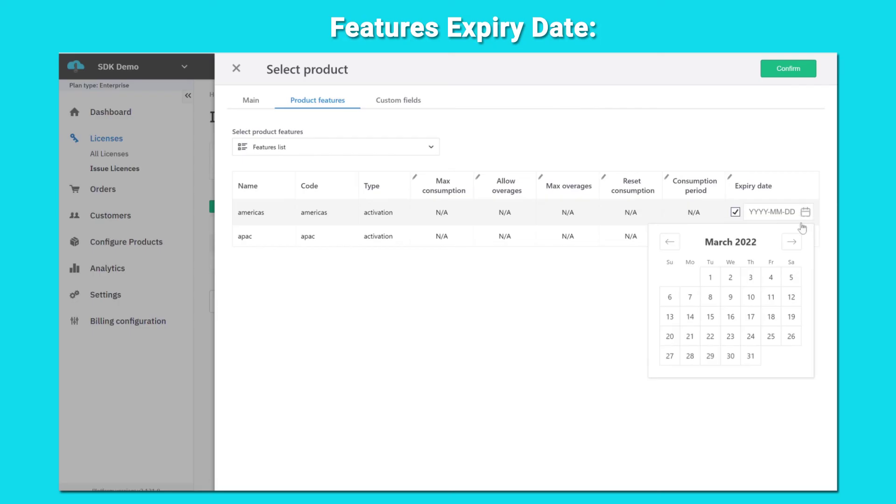
{"action": "left_click", "coordinate": [750, 358]}
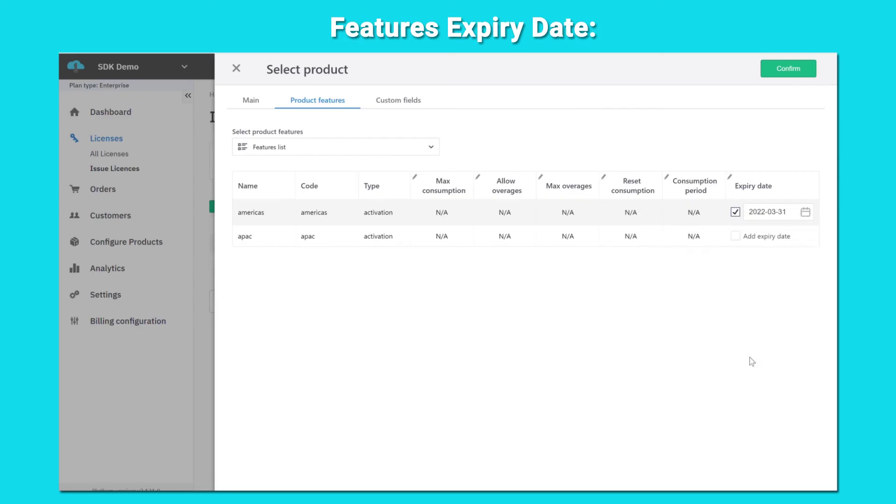
- Remove apac from the license's features and open an existing license's details
{"action": "left_click", "coordinate": [430, 148]}
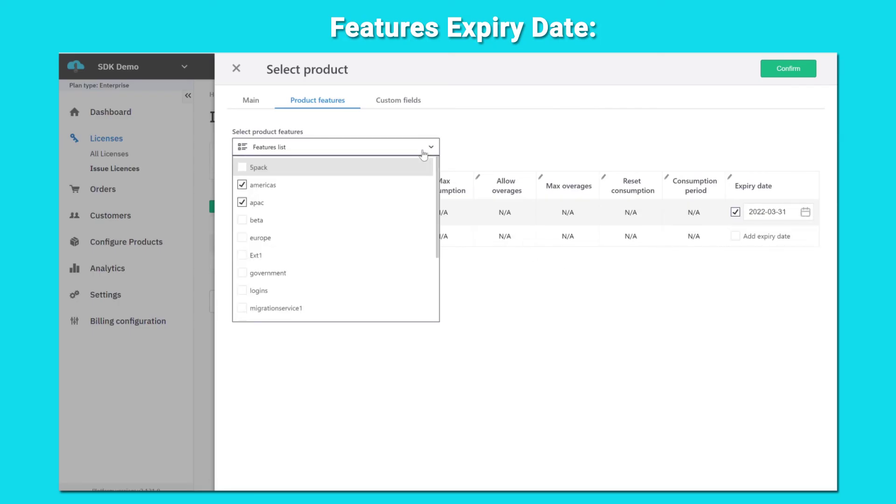
{"action": "left_click", "coordinate": [283, 203]}
{"action": "left_click", "coordinate": [554, 292]}
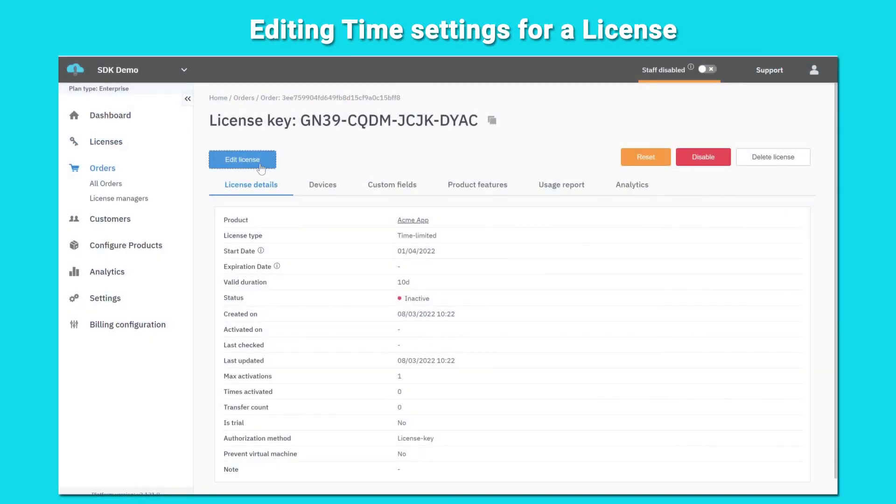
- Change the existing license's validity from 10 to 100 days from activation
{"action": "left_click", "coordinate": [258, 166]}
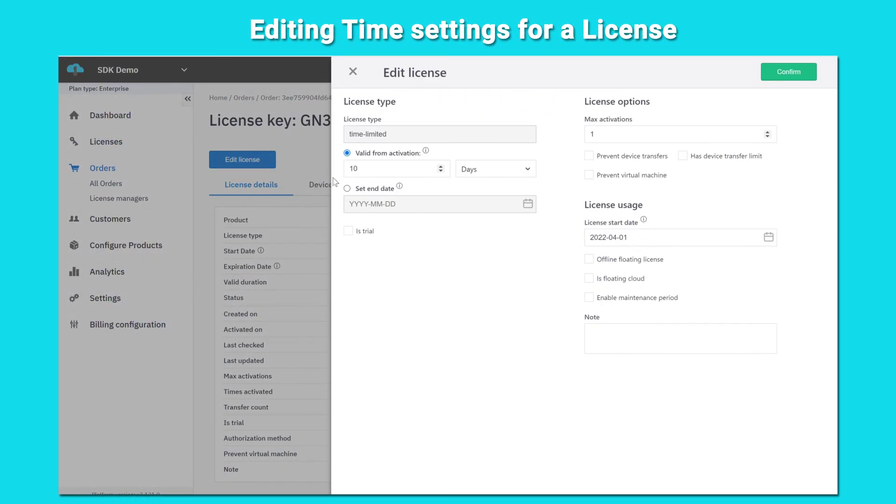
{"action": "left_click", "coordinate": [387, 173]}
{"action": "left_click_drag", "start_coordinate": [366, 176], "coordinate": [339, 172]}
{"action": "type", "text": "100"}
{"action": "left_click", "coordinate": [445, 281]}
- Keep the license start date at 2022-04-01
{"action": "left_click", "coordinate": [768, 238]}
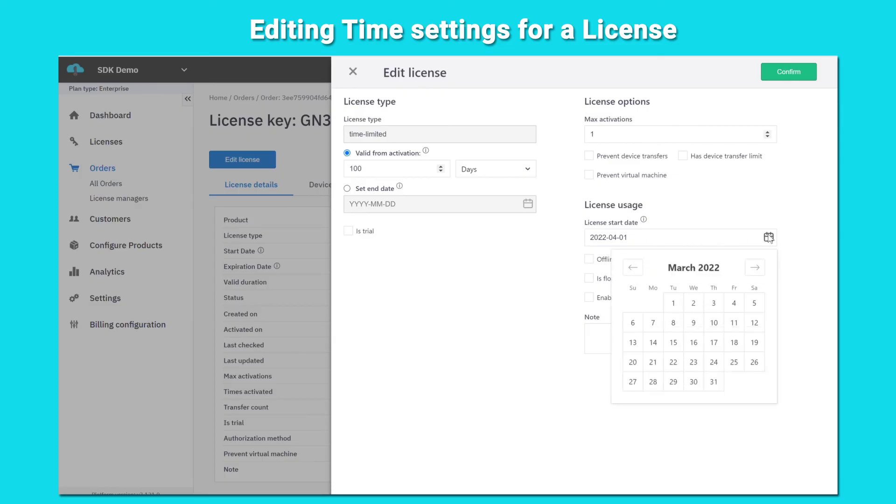
{"action": "left_click", "coordinate": [762, 270]}
{"action": "left_click", "coordinate": [735, 303]}
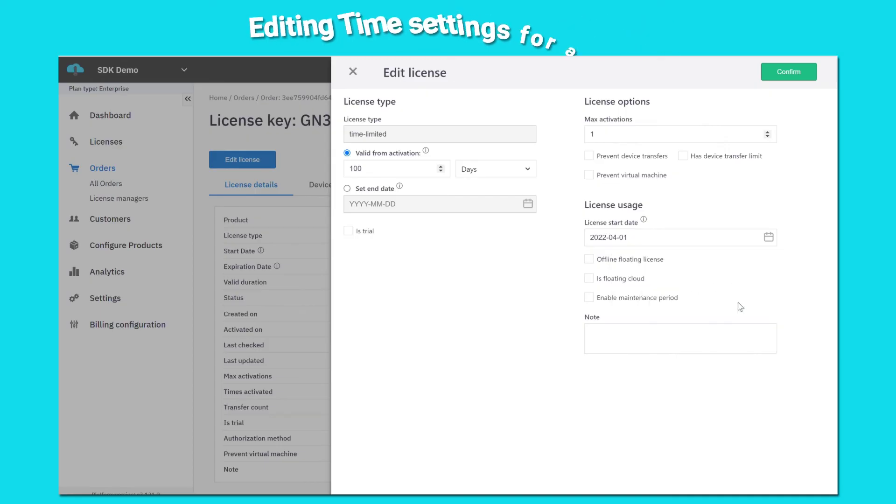